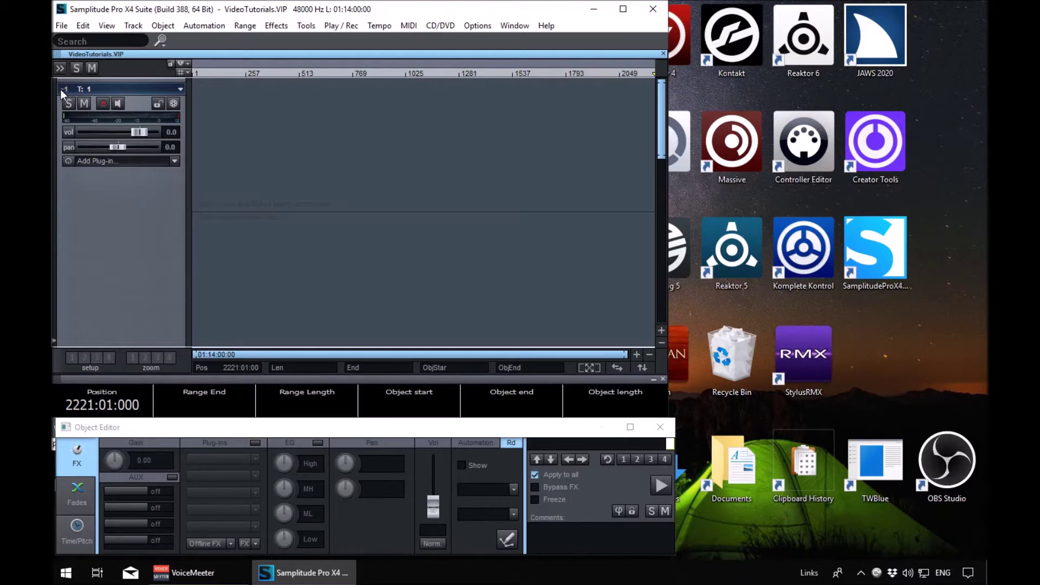
key("y")
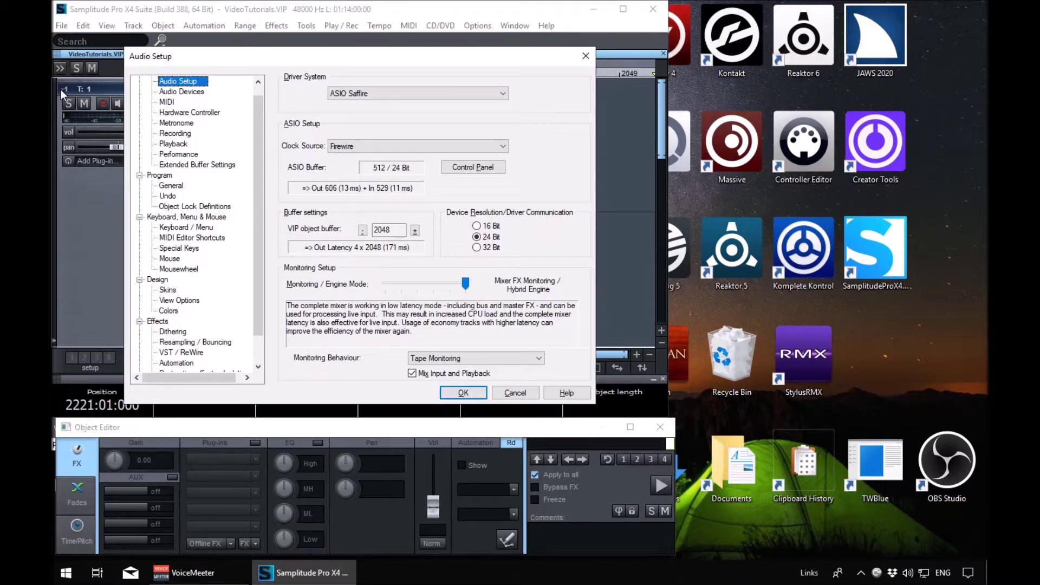
key("Tab")
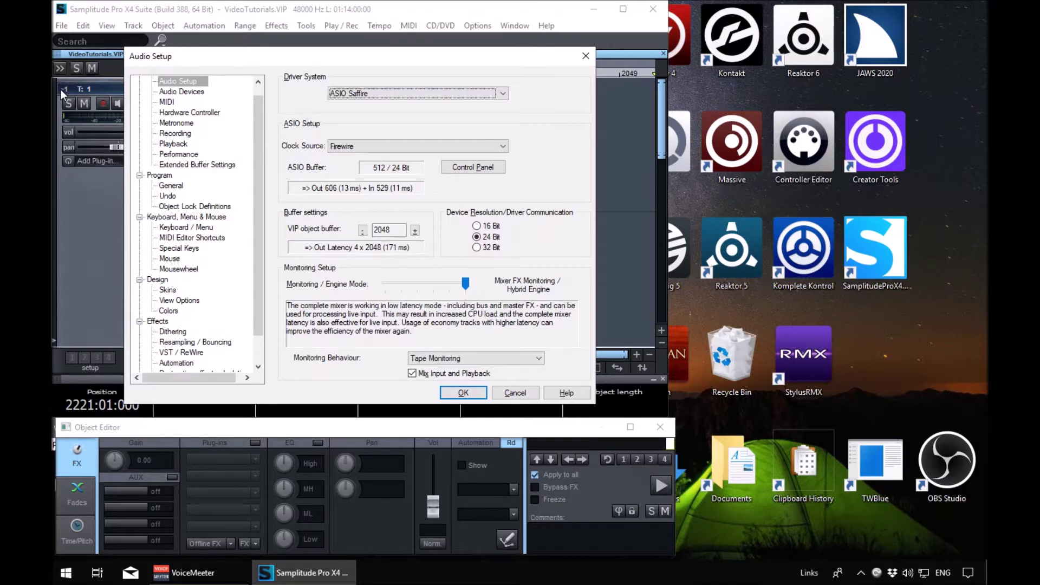
key("Tab")
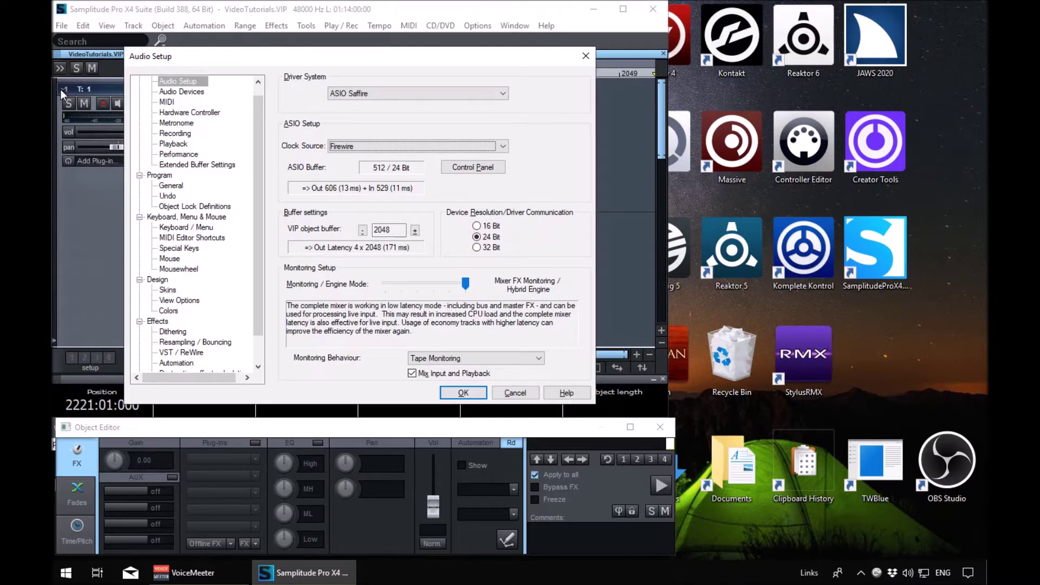
key("Tab")
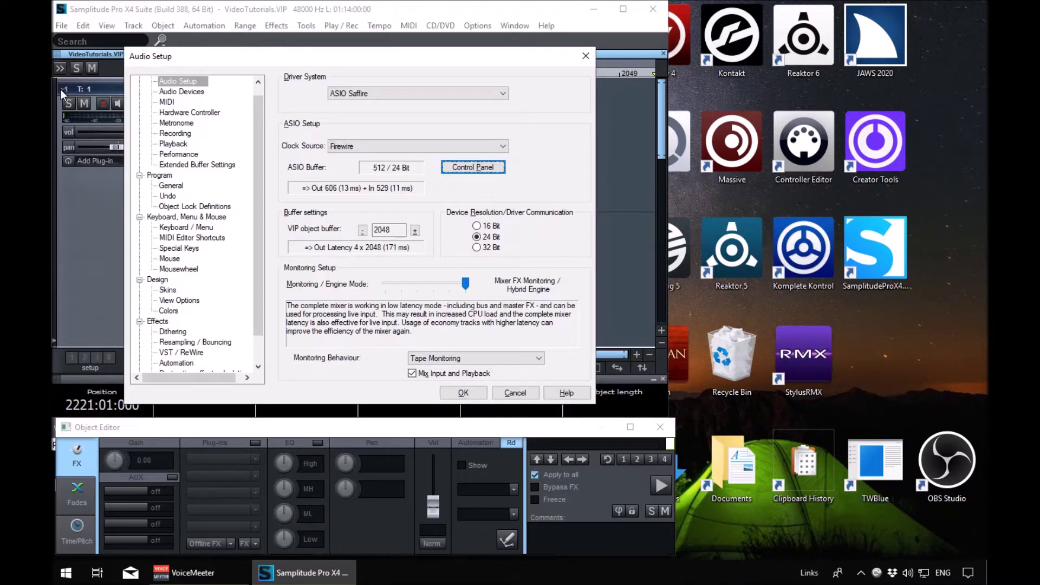
key("Tab")
key("Tab")
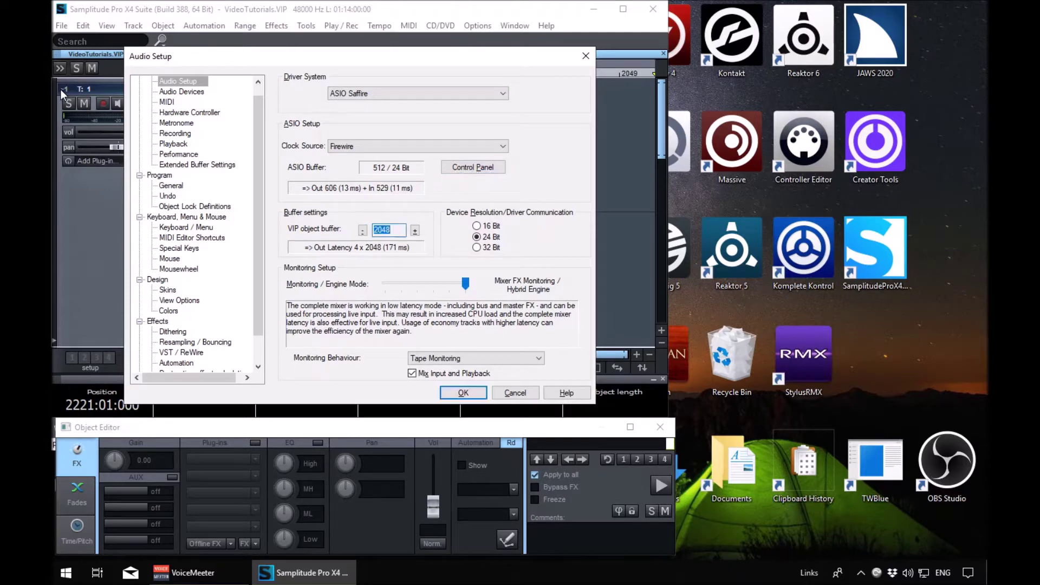
key("Tab")
key("Tab")
key("shift+Tab")
key("shift+Tab")
key("Tab")
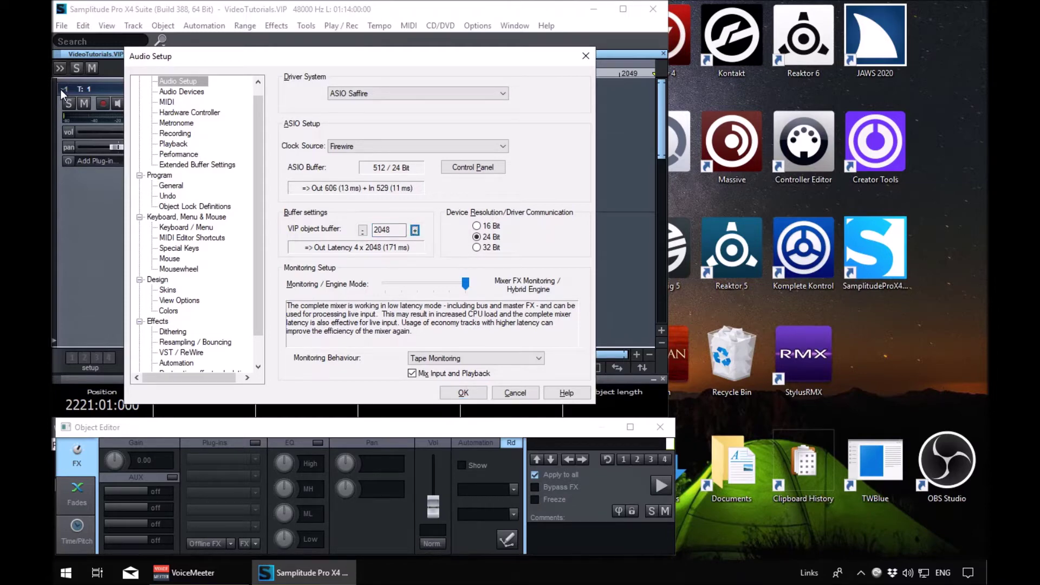
key("Tab")
key("Tab")
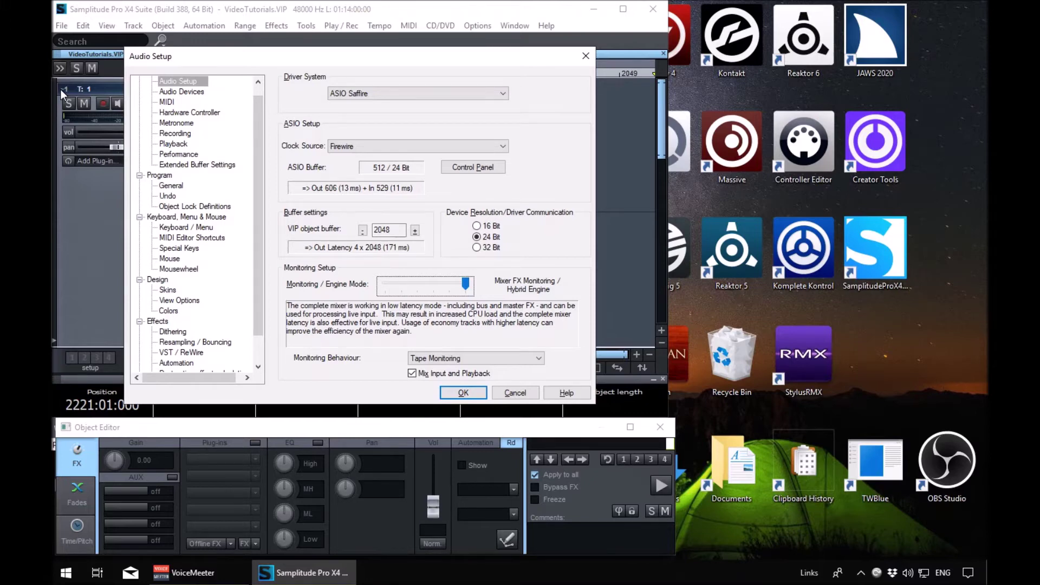
key("Tab")
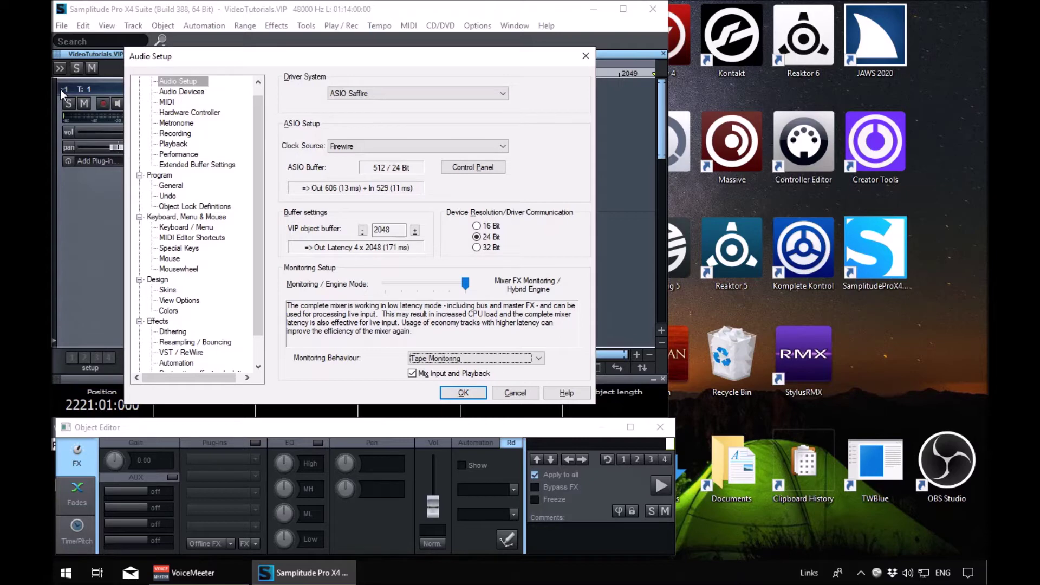
key("Tab")
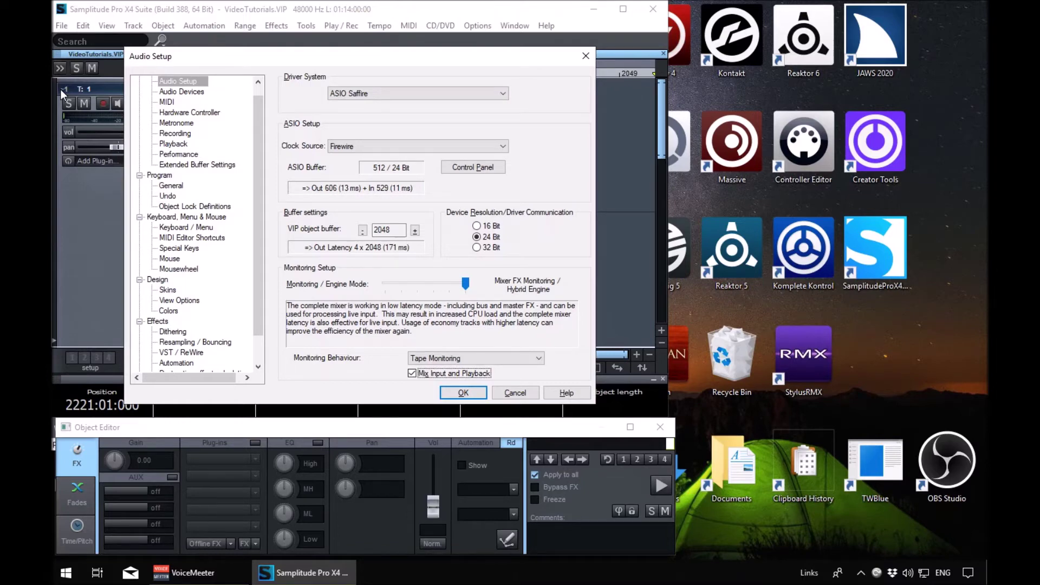
key("Tab")
key("Tab")
key("Tab")
key("Tab")
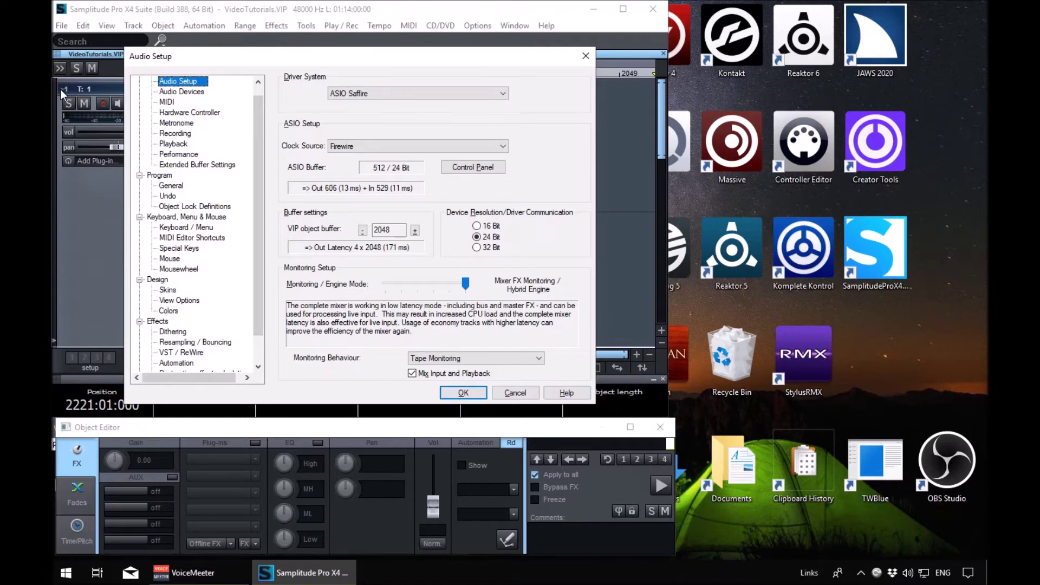
key("Down")
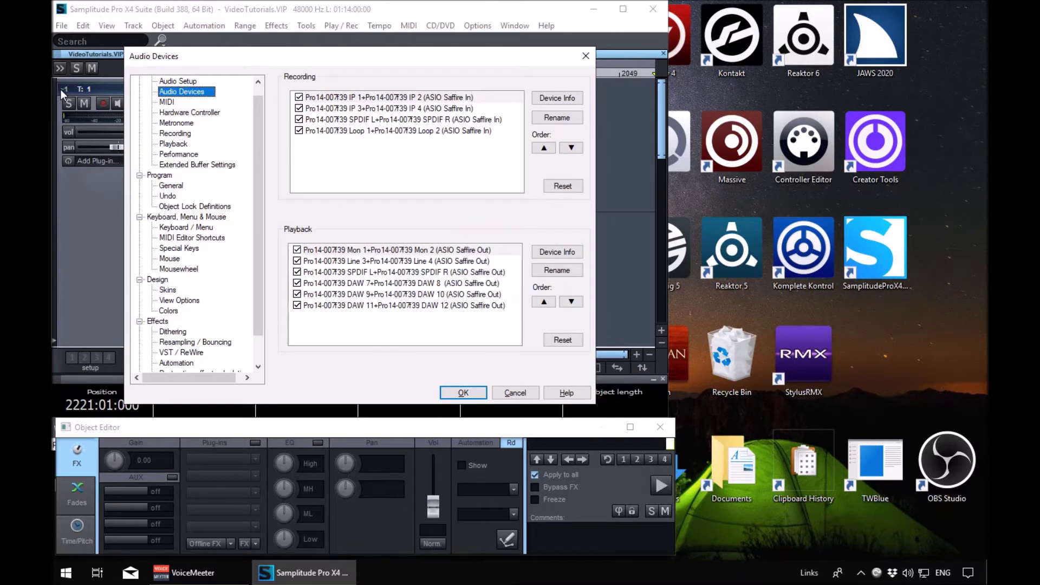
Inspect the Saffire recording inputs, selecting IP 3 + IP 4 and viewing its device information
key("Tab")
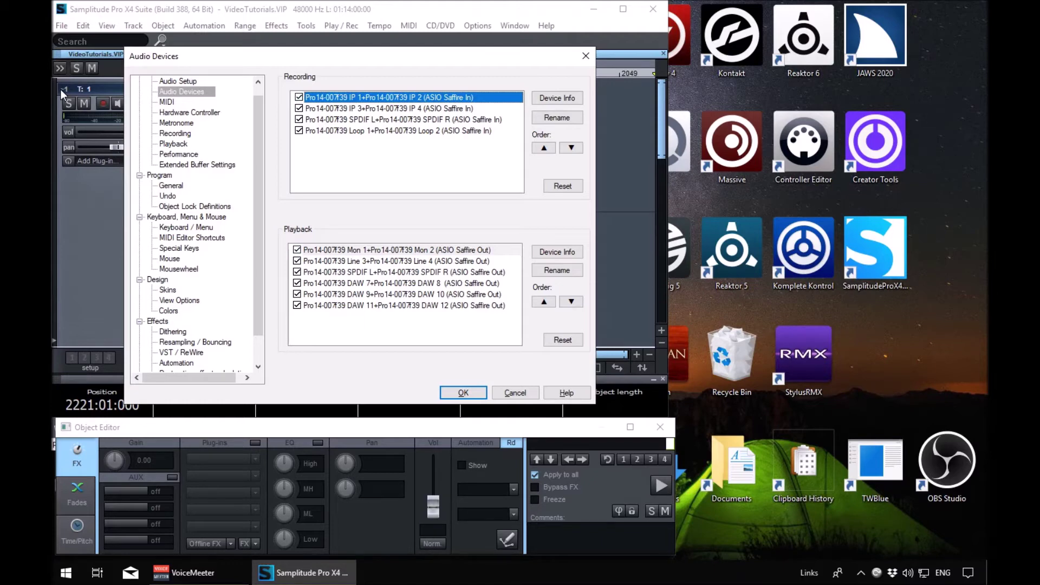
left_click(299, 111)
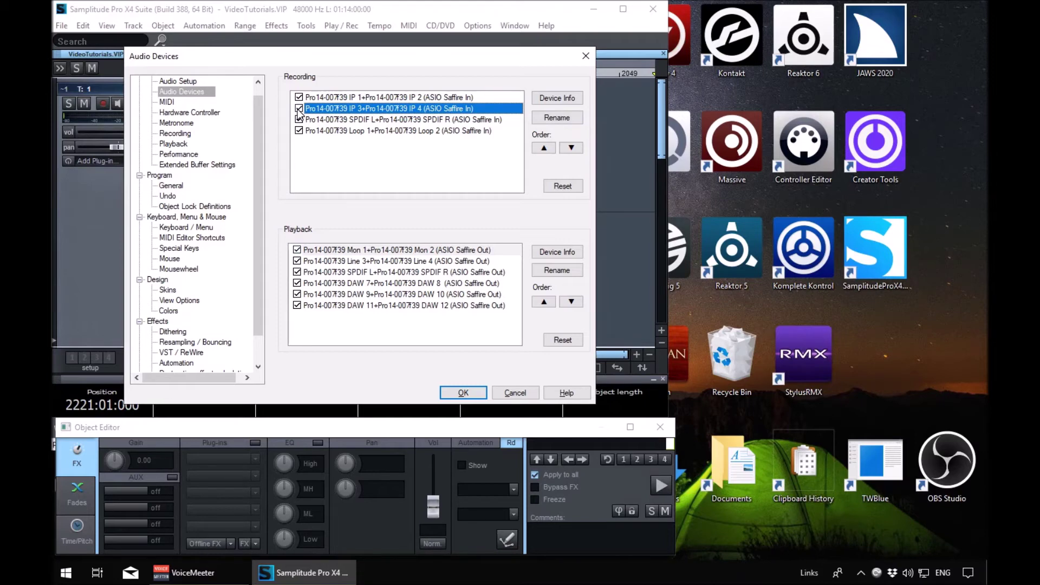
key("Tab")
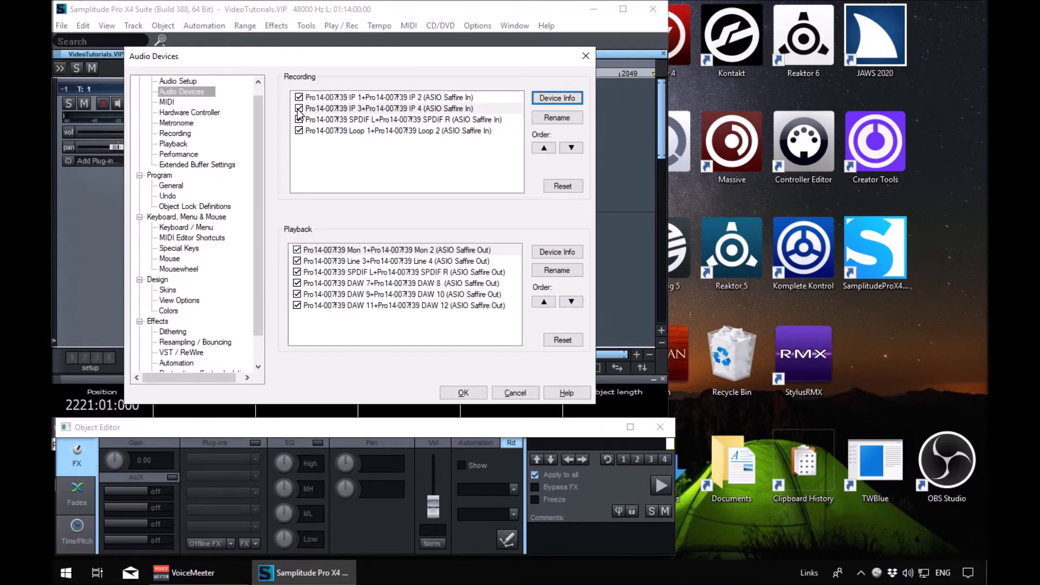
key("Tab")
key("Tab")
key("Tab")
key("Tab")
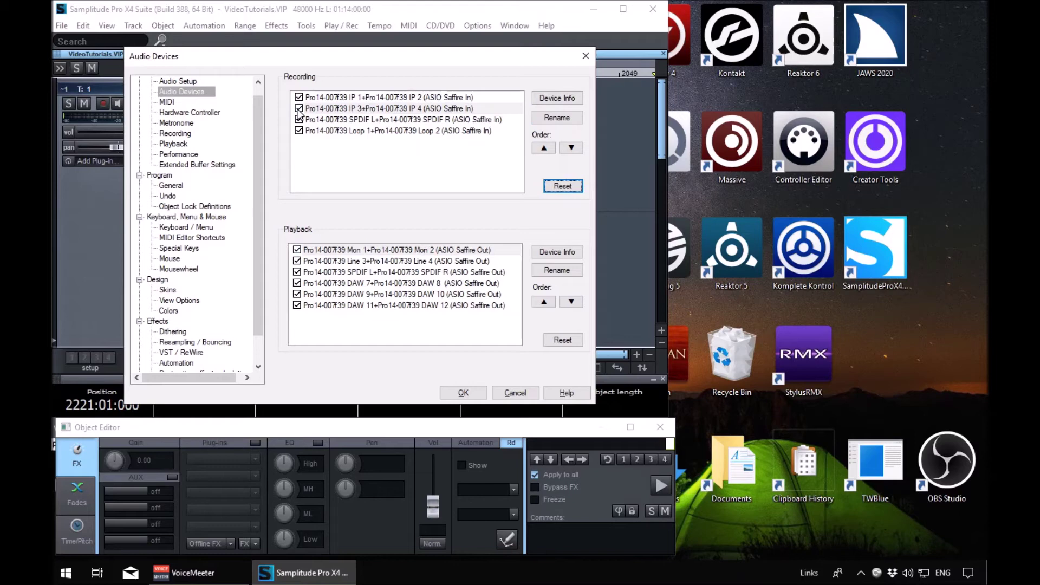
key("Tab")
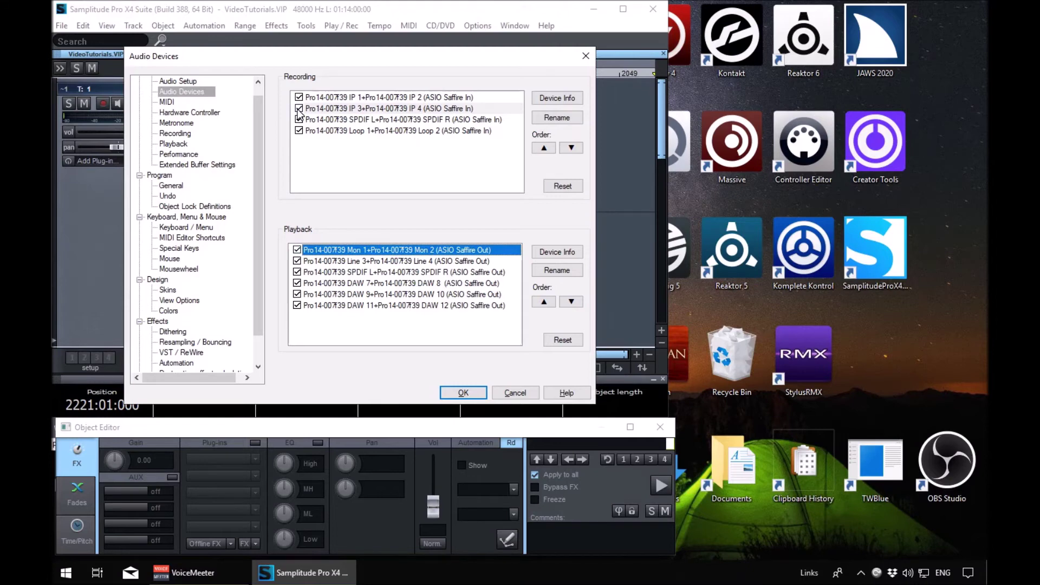
key("Tab")
key("Tab")
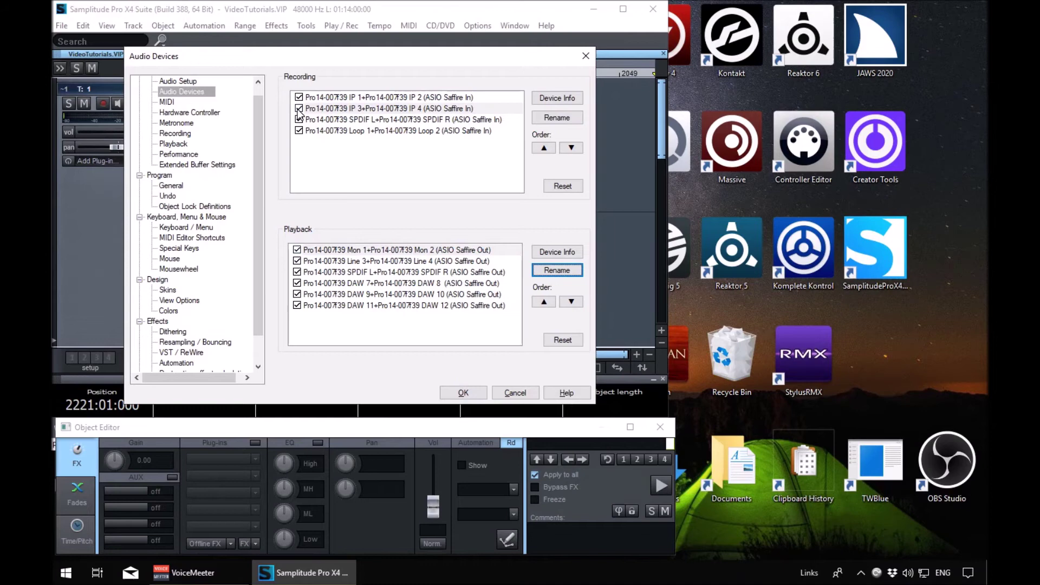
key("Tab")
key("Tab")
key("Tab")
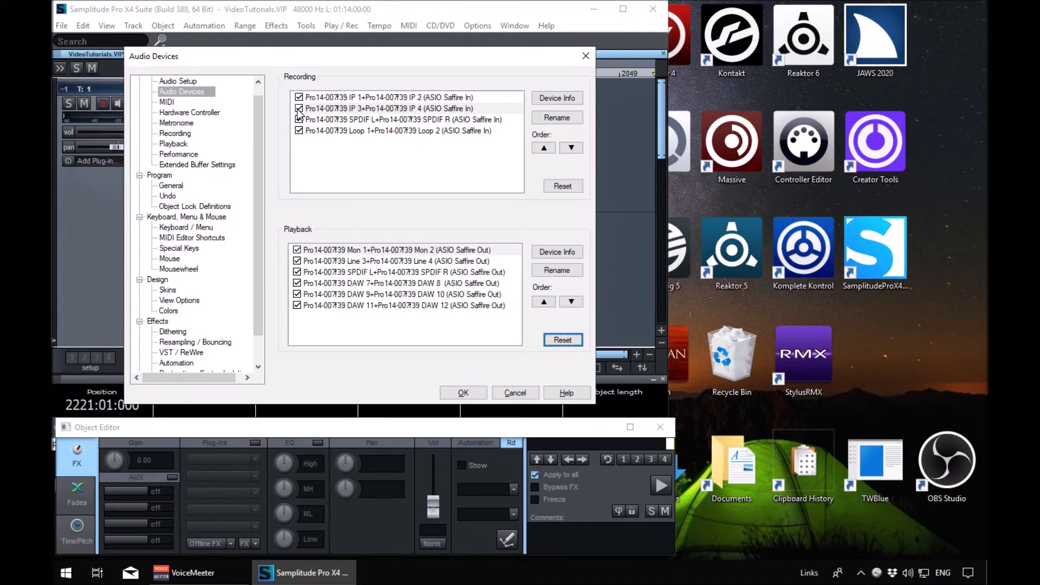
key("Tab")
key("Tab")
key("Tab")
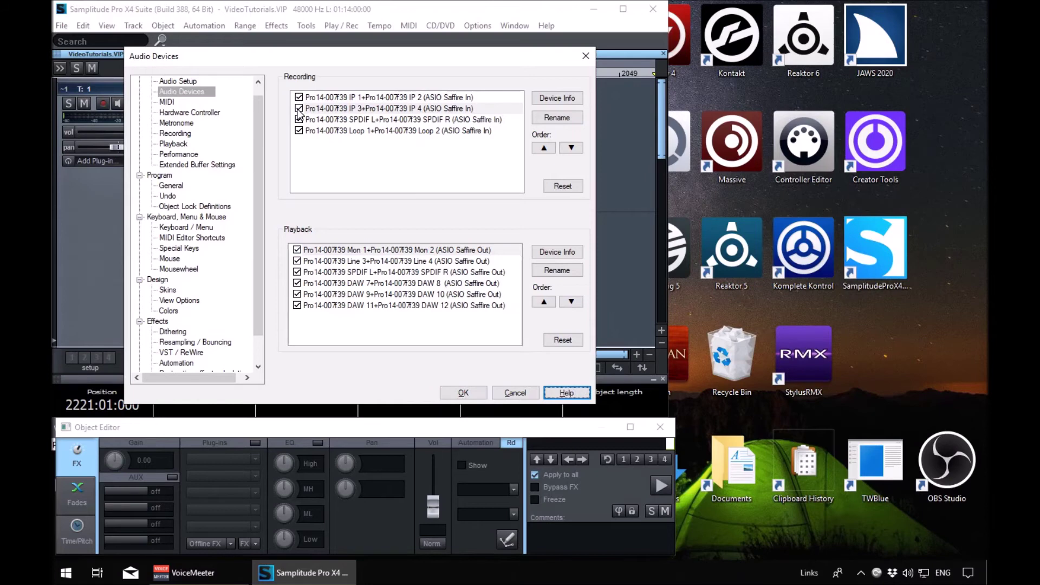
key("Tab")
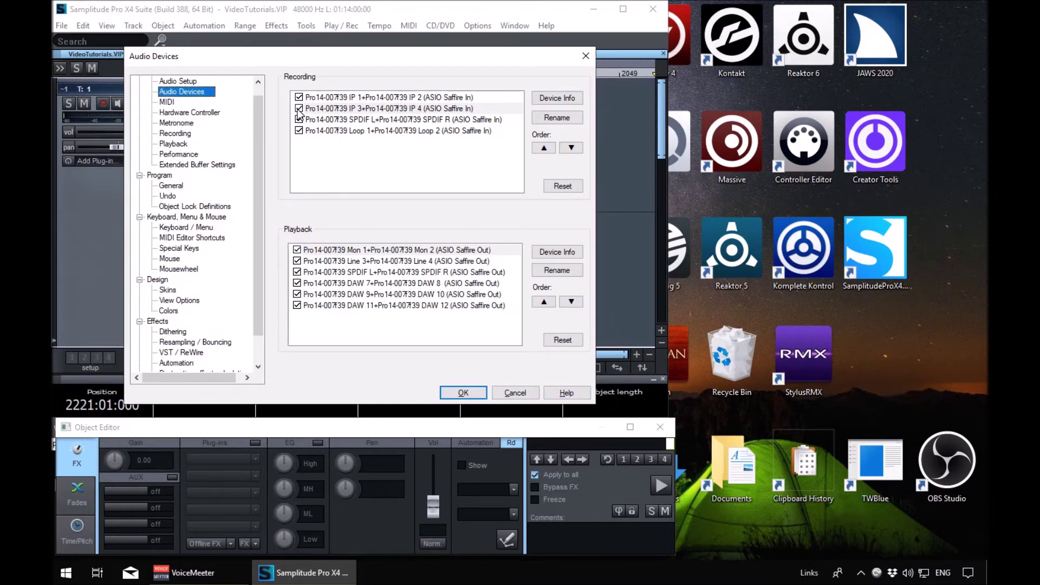
Review the MIDI page's input list, checking the Pro14 MIDI and nanoKONTROL2 entries
key("Down")
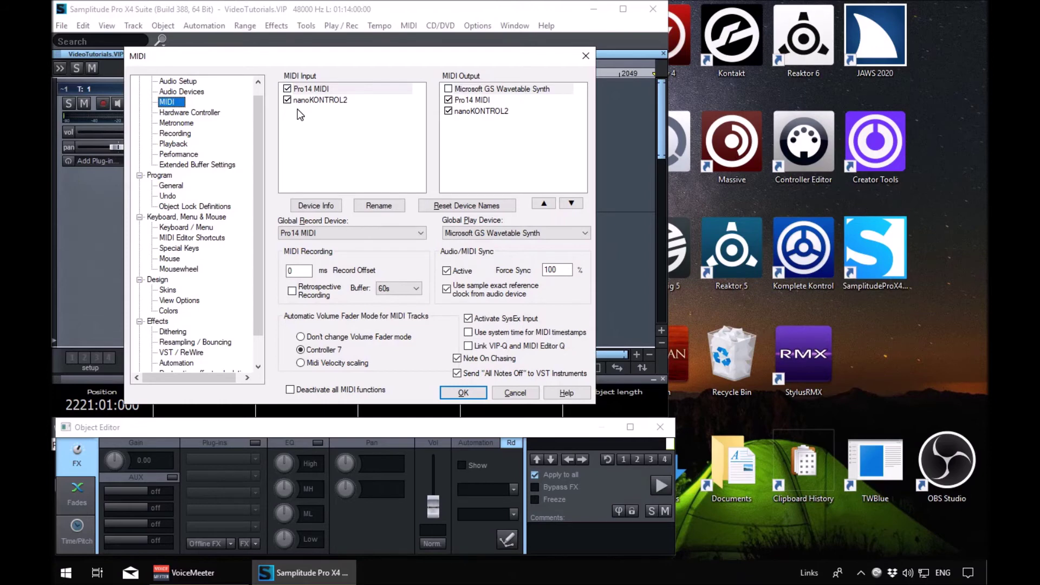
key("Tab")
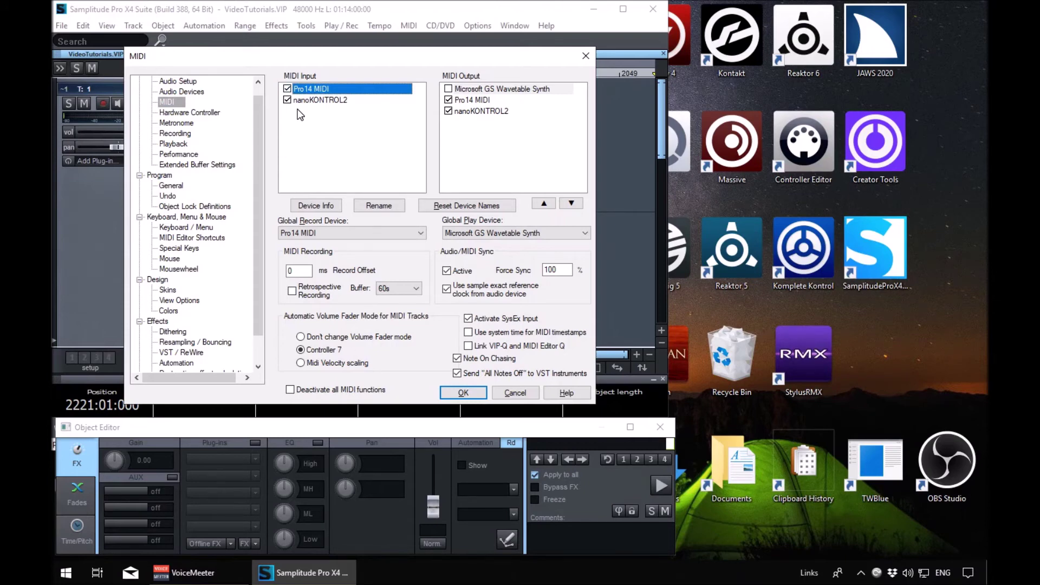
key("Down")
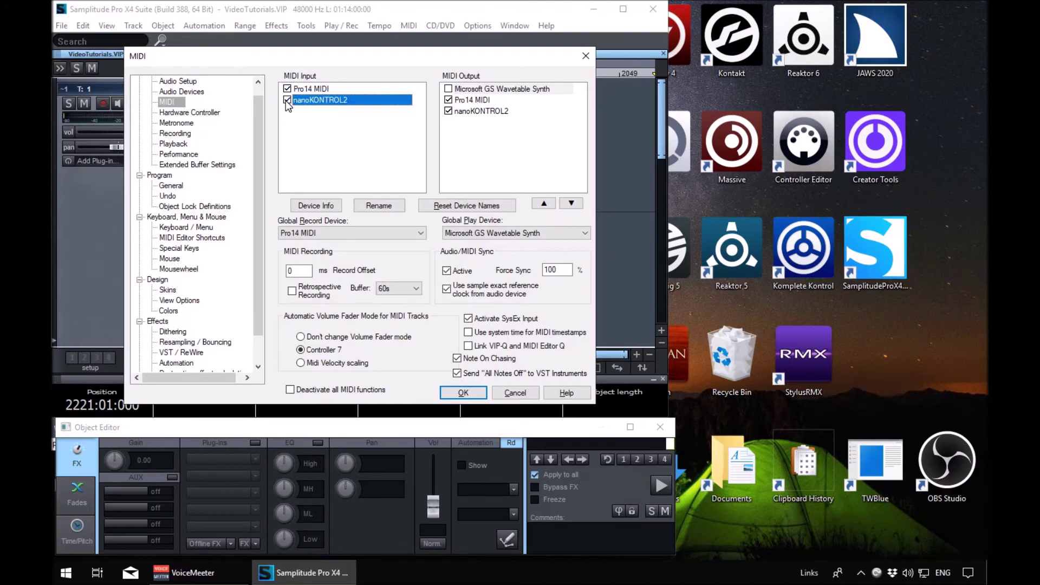
key("Up")
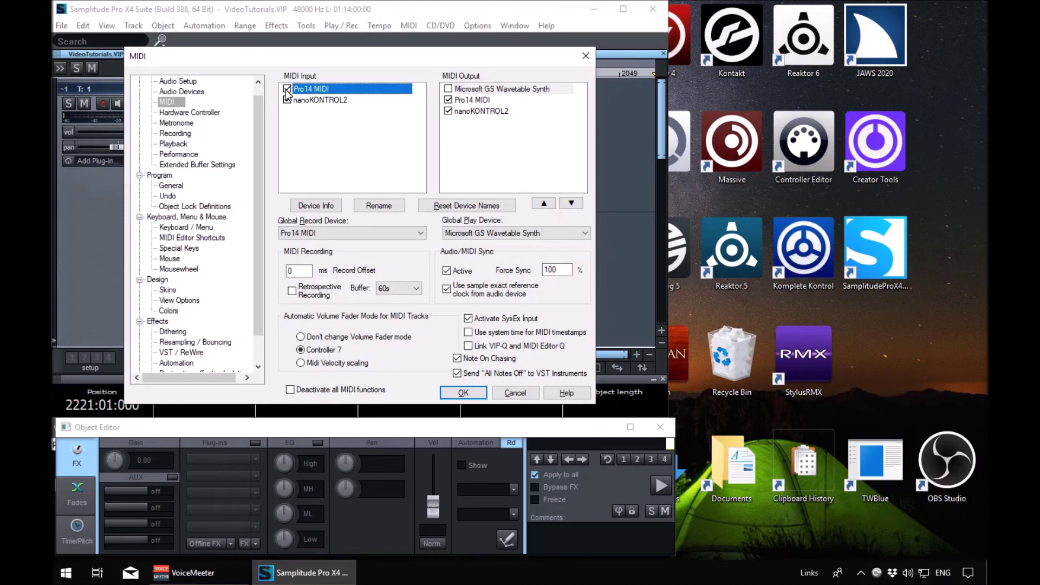
key("Tab")
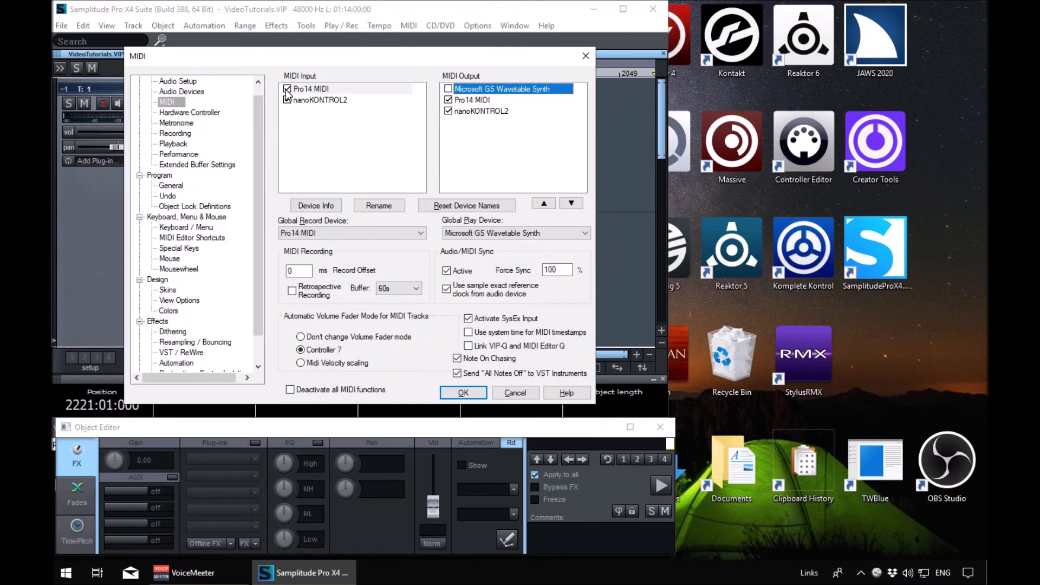
left_click(447, 100)
left_click(448, 94)
key("Tab")
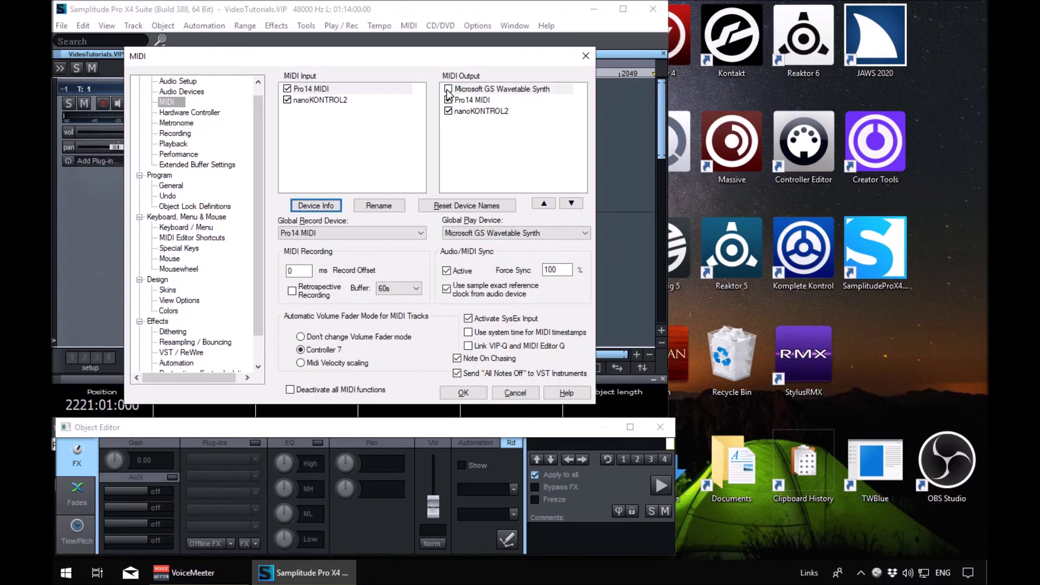
key("Tab")
key("Tab")
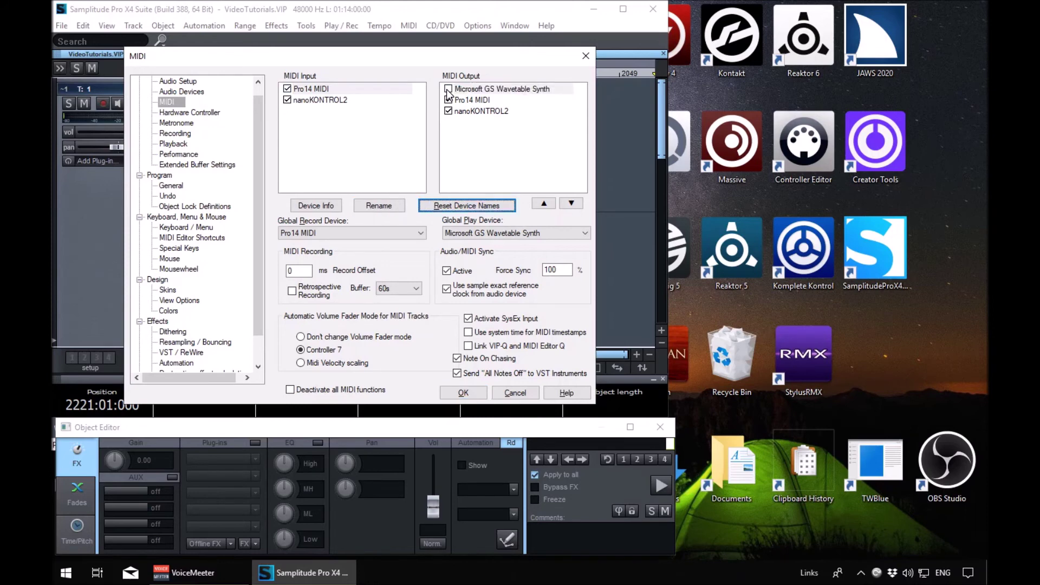
key("Tab")
key("Tab")
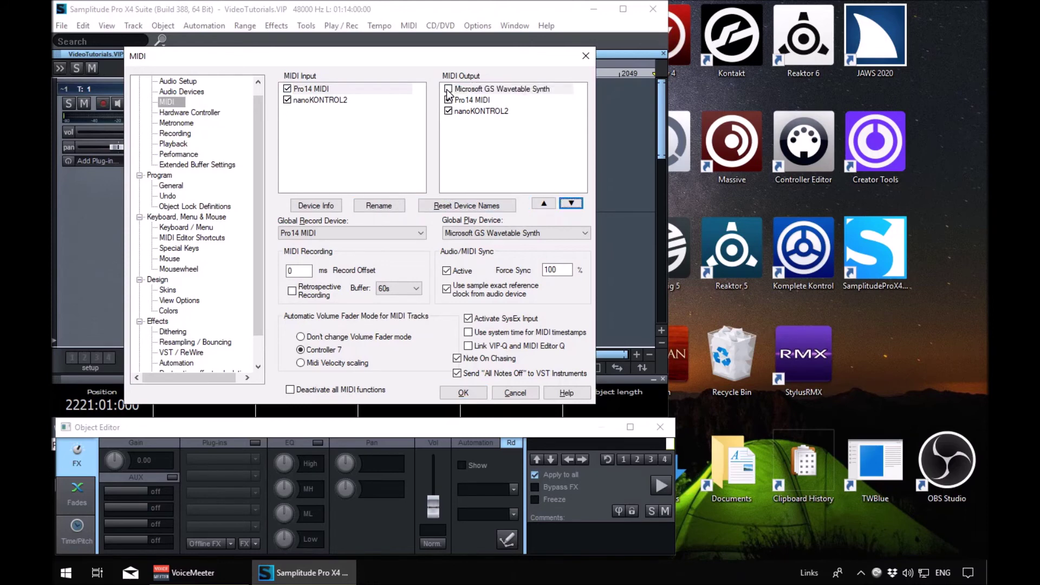
key("Tab")
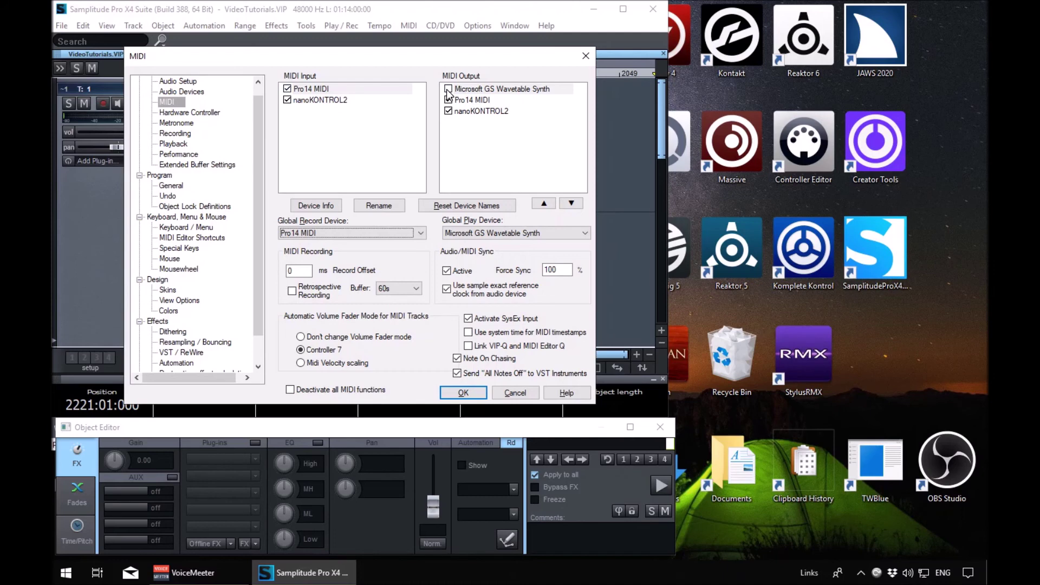
Review global play device, MIDI record offset, Force Sync and VIP-Q link settings, then close the dialog
key("Tab")
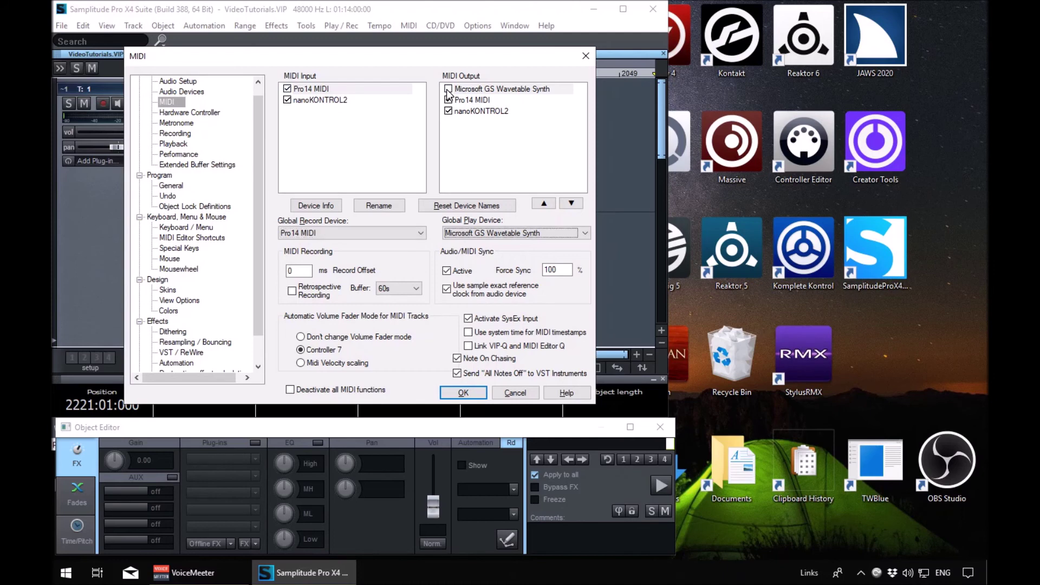
key("Tab")
key("Tab")
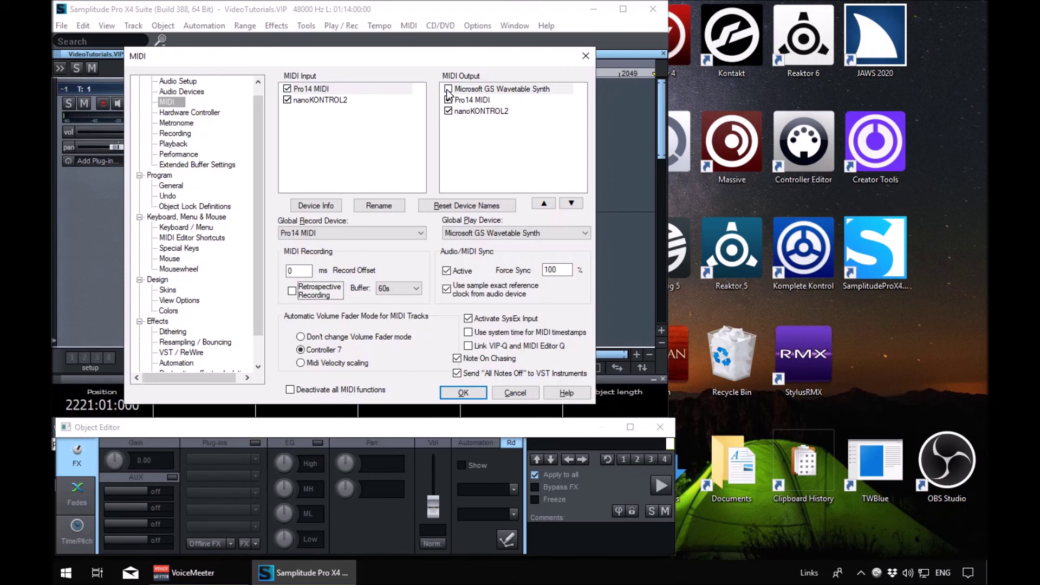
key("Tab")
key("Tab")
key("Tab")
key("Tab")
key("Tab")
key("Tab")
key("Tab")
key("Tab")
key("Tab")
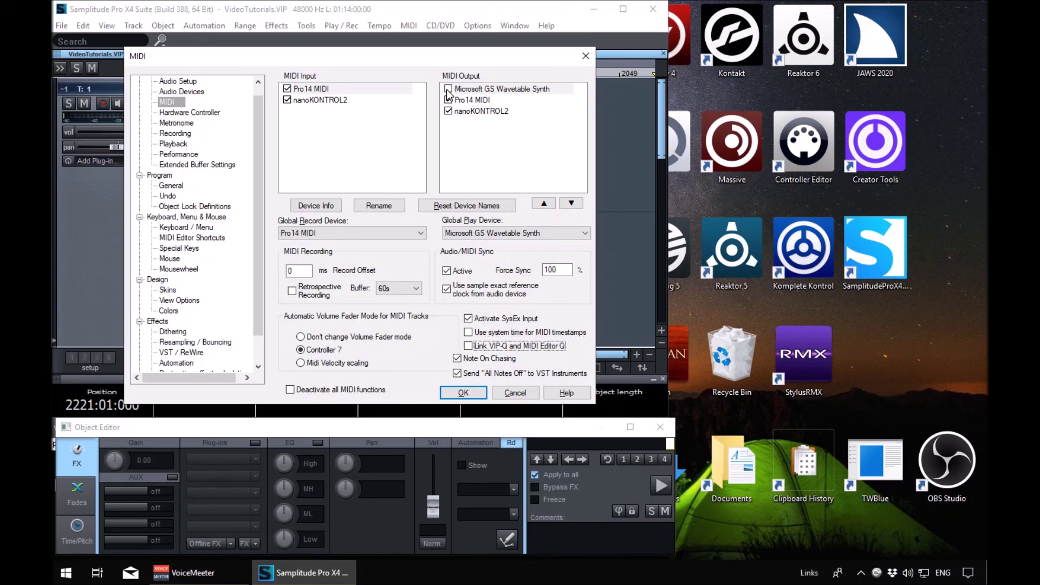
key("Tab")
key("Tab")
key("Tab")
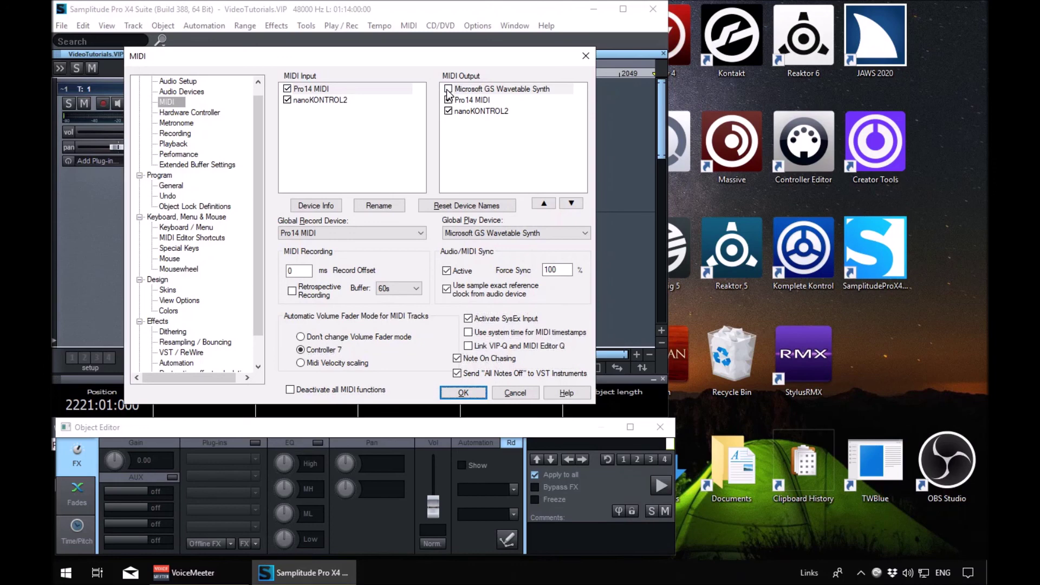
key("Tab")
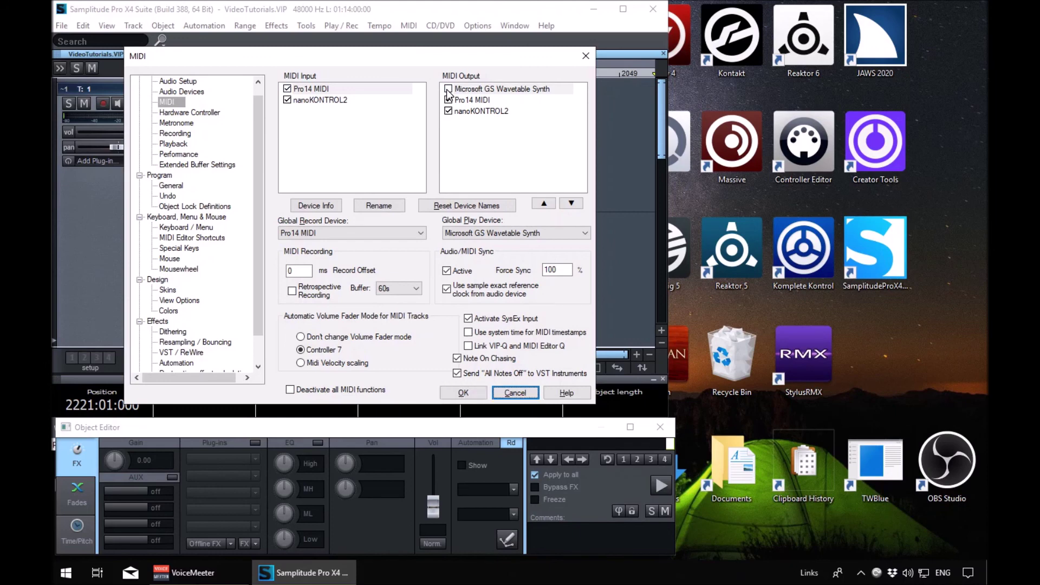
key("Return")
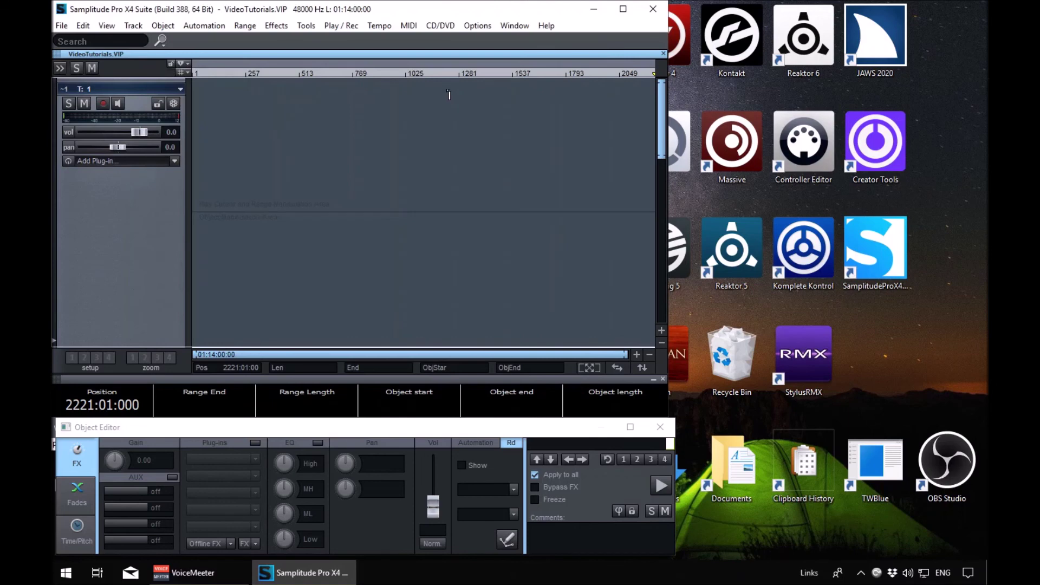